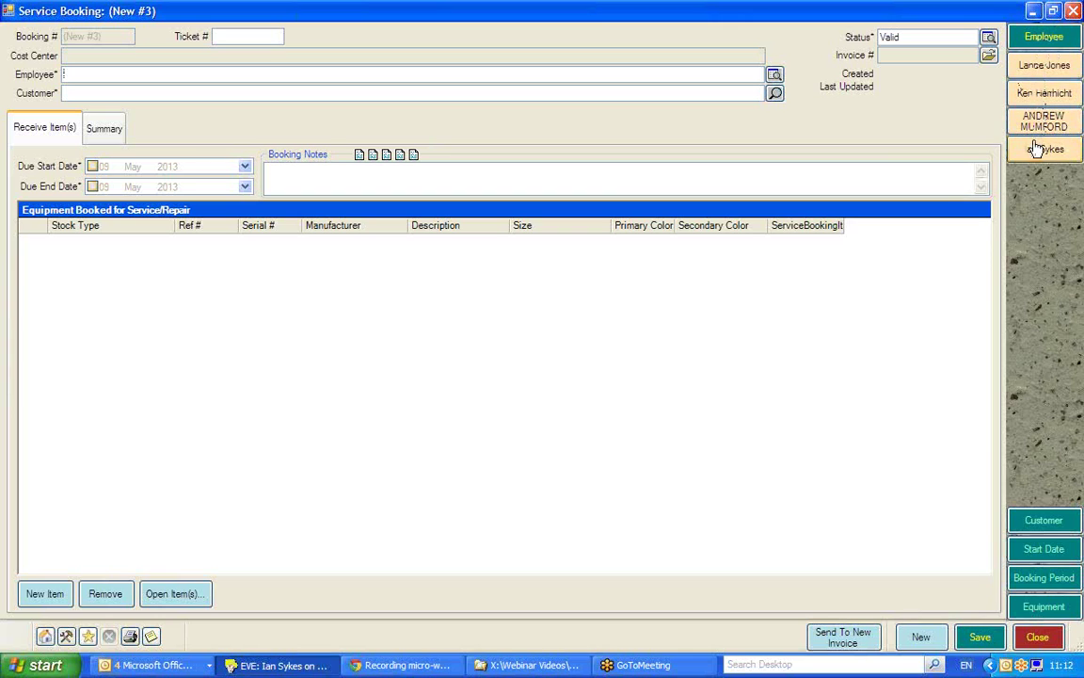
Assign the handling staff member as the booking's employee and move to the Customer field
click(1039, 149)
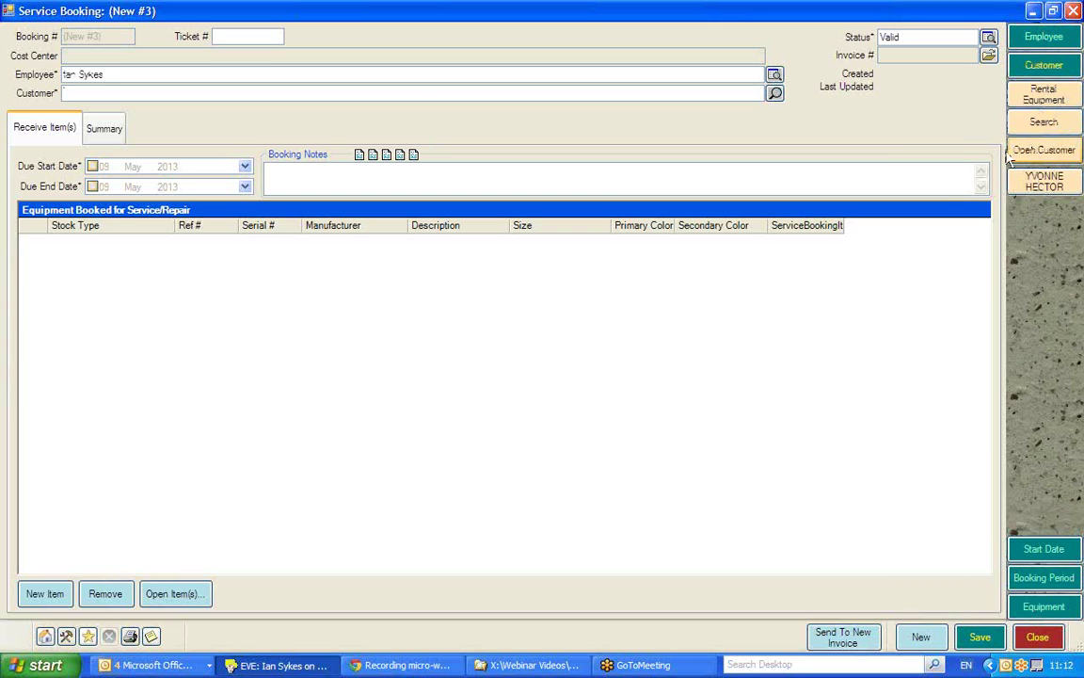
click(420, 95)
Search customers by the first letters of their name and attach the matching customer record
text(Jd)
key(Return)
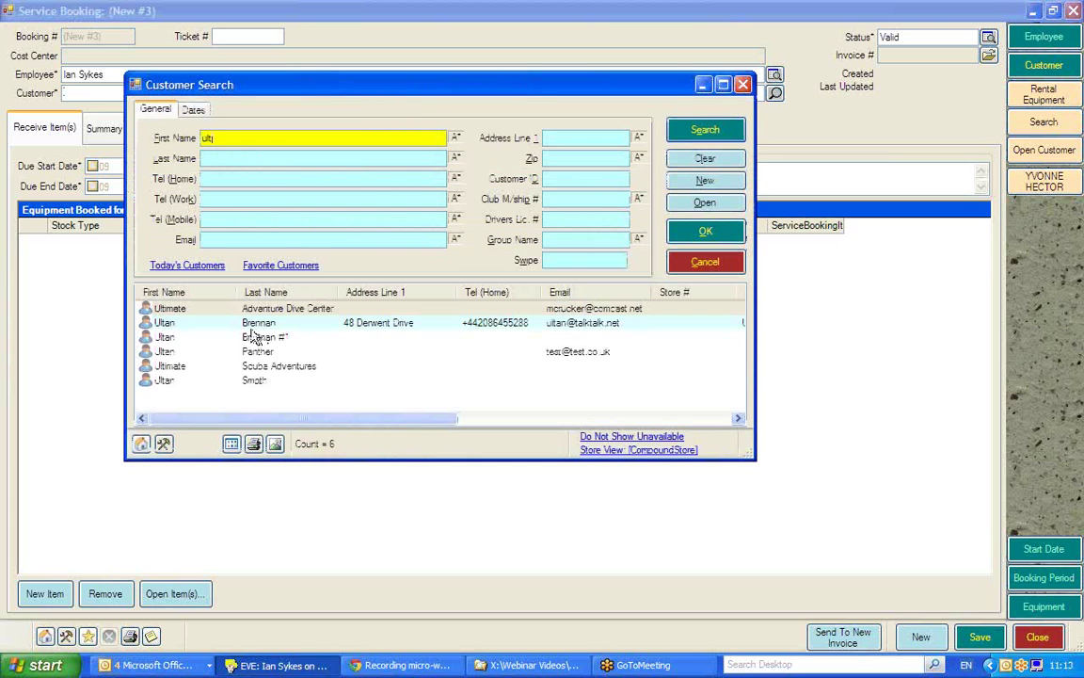
click(250, 323)
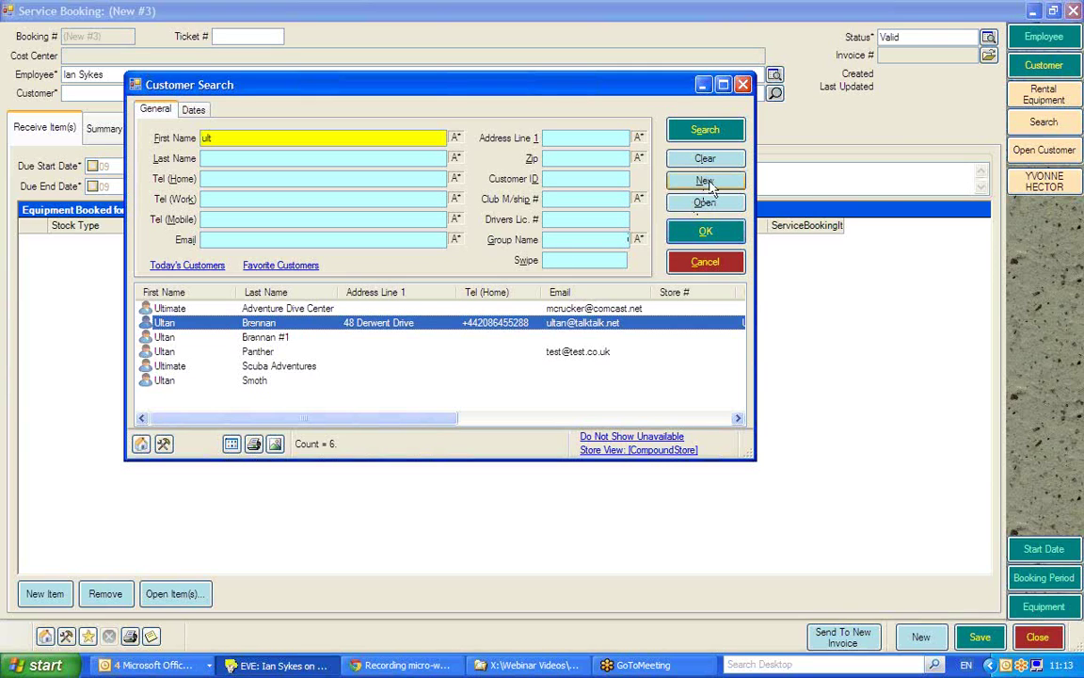
double_click(372, 323)
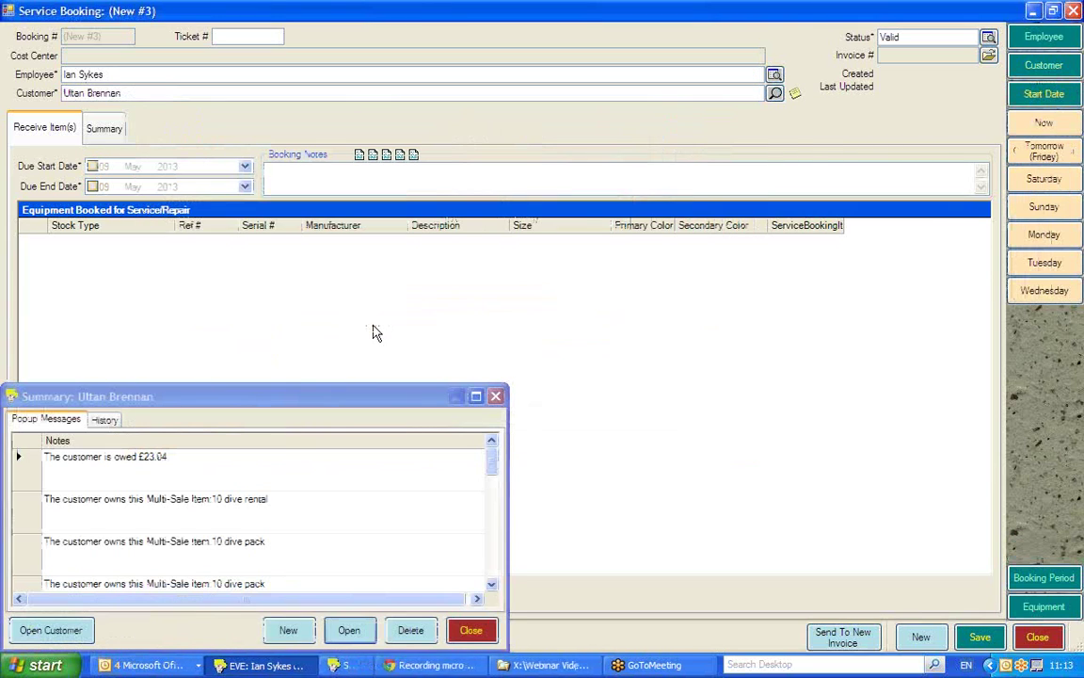
Scroll through the customer's summary notes, then close the summary popup
drag(491, 463, 491, 562)
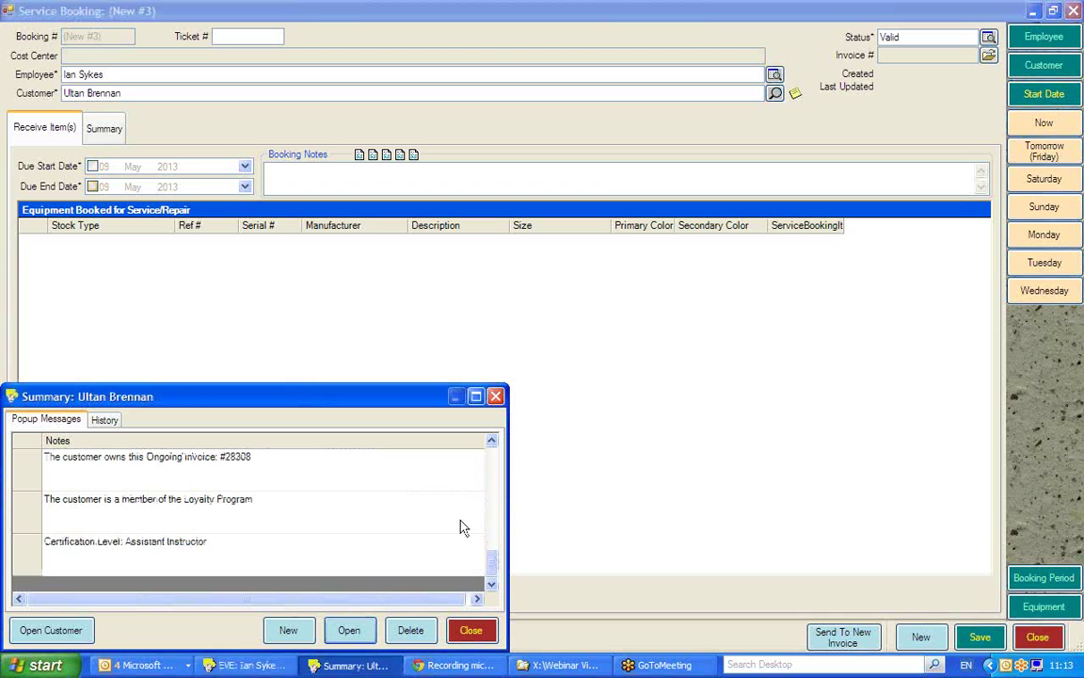
drag(495, 571, 491, 464)
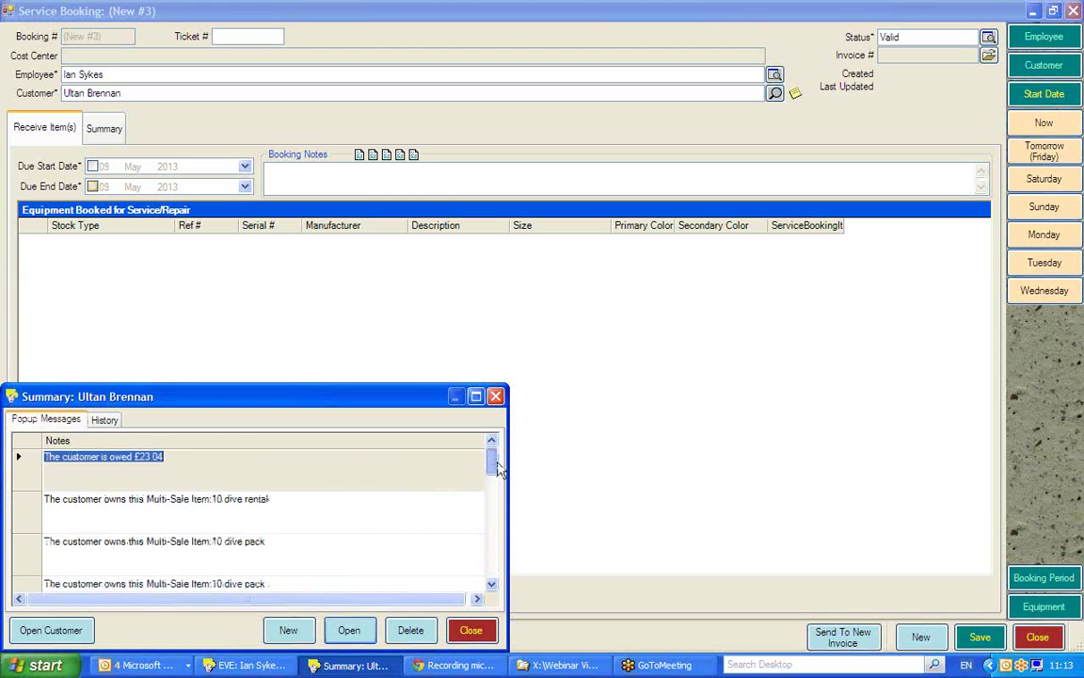
click(495, 396)
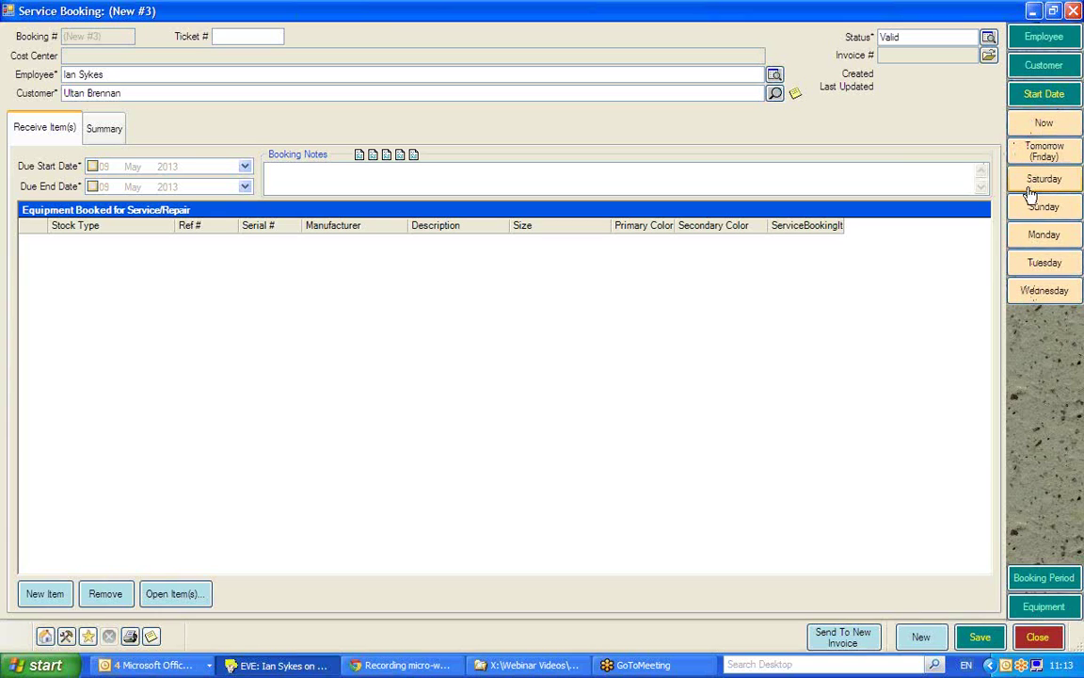
Set the due start date to 09 May 2013 with a 7-day period ending 16 May 2013
click(1041, 128)
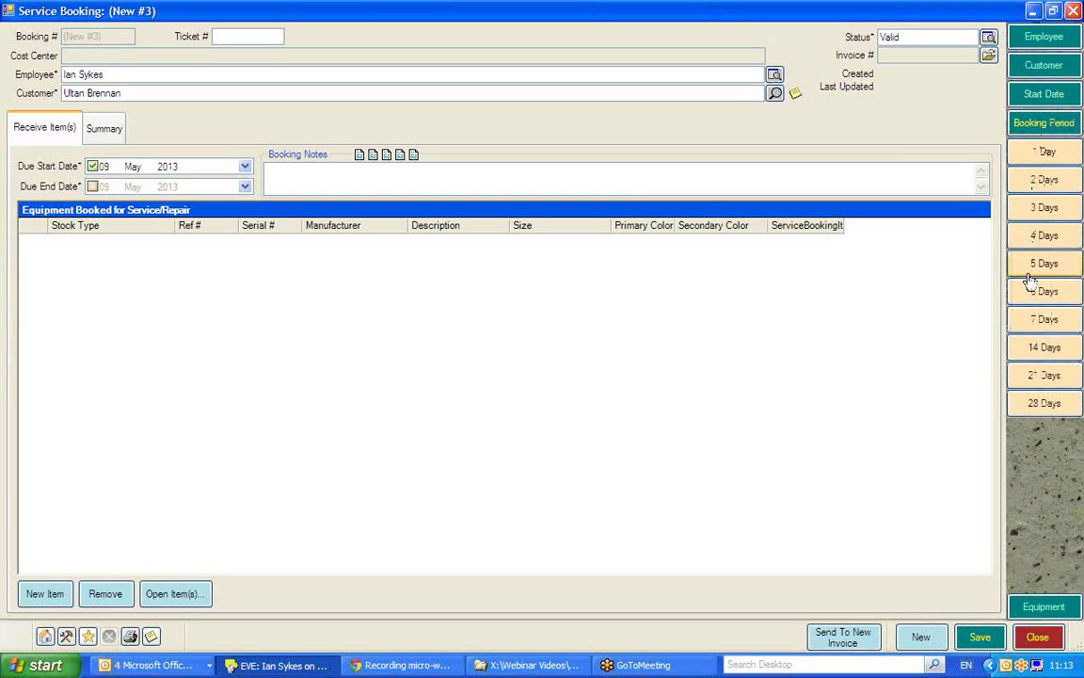
click(1033, 326)
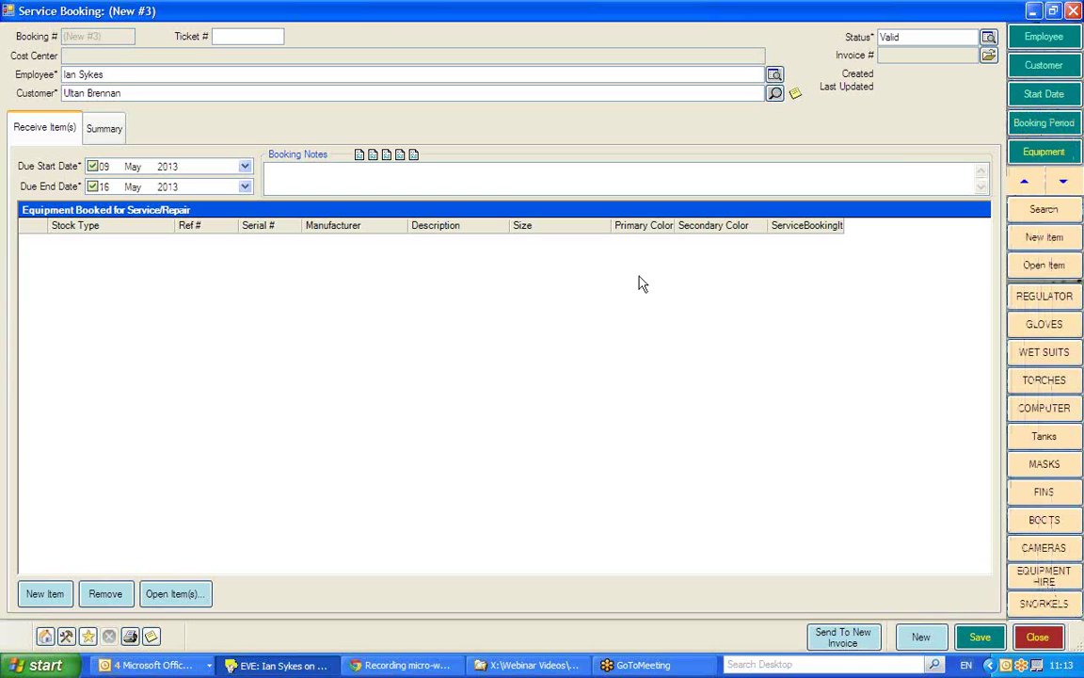
click(101, 166)
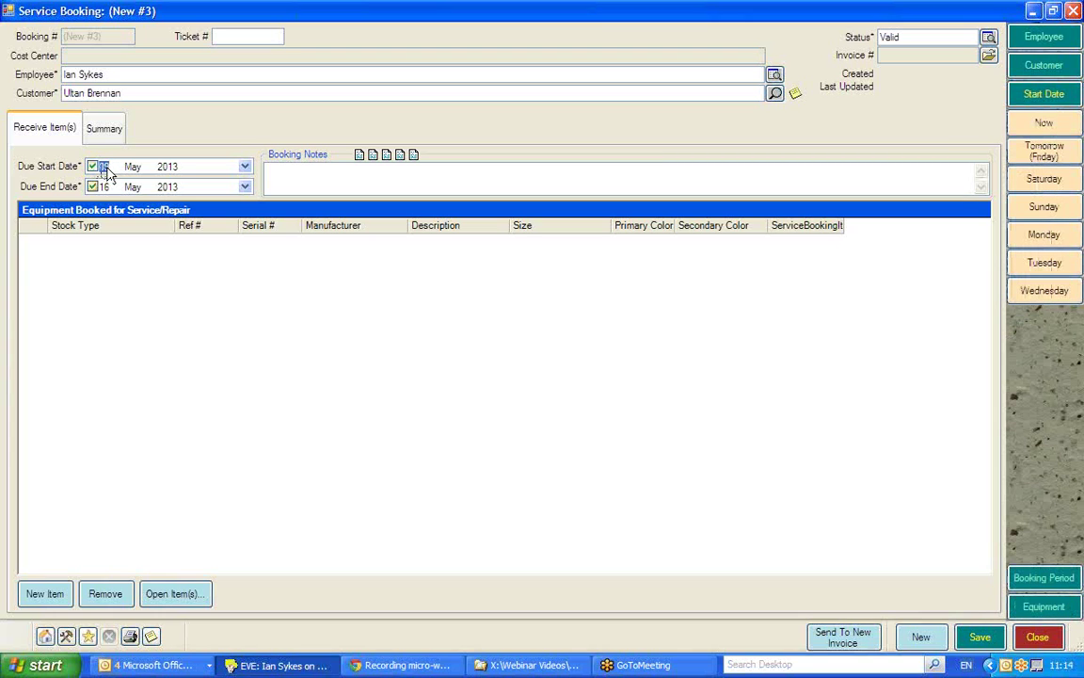
text(09)
click(245, 166)
click(237, 186)
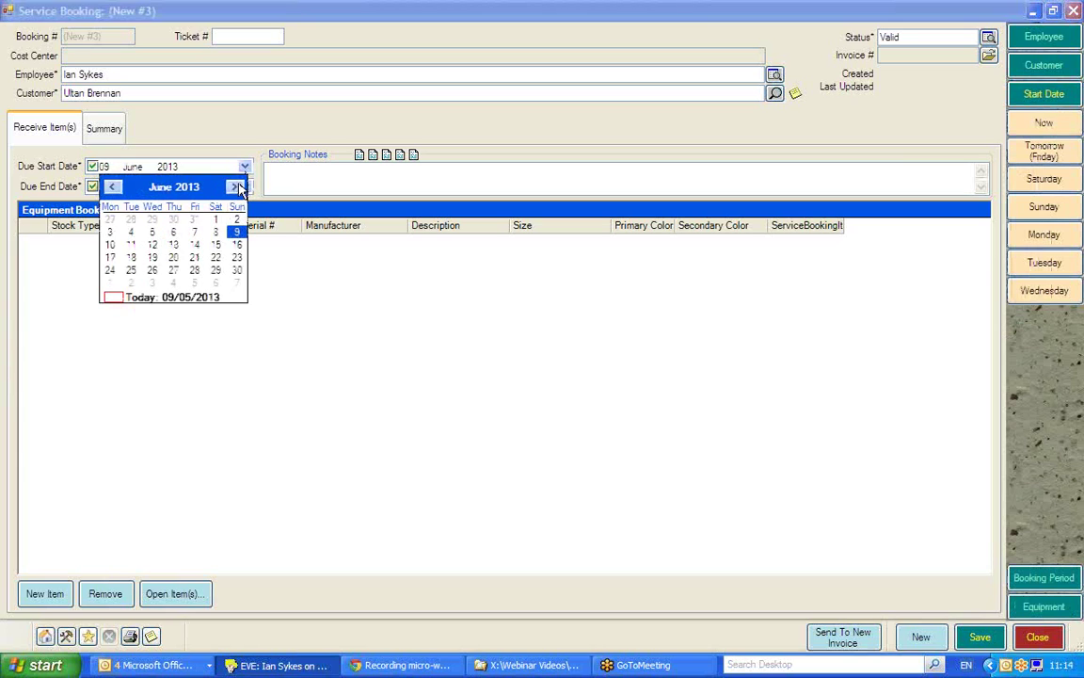
click(111, 186)
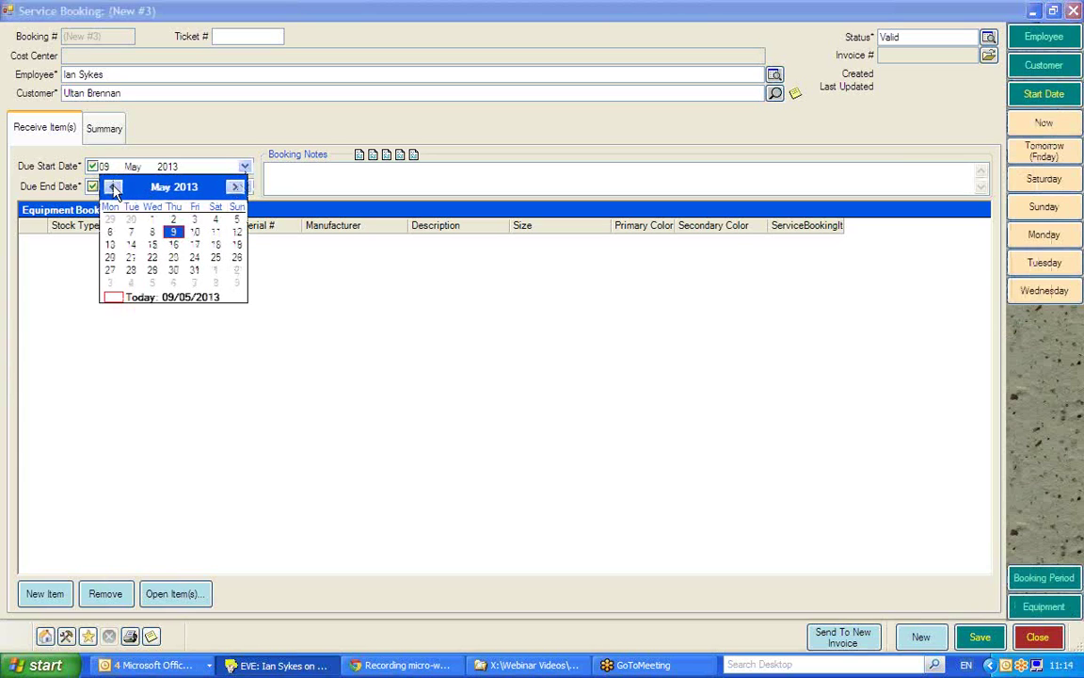
click(214, 144)
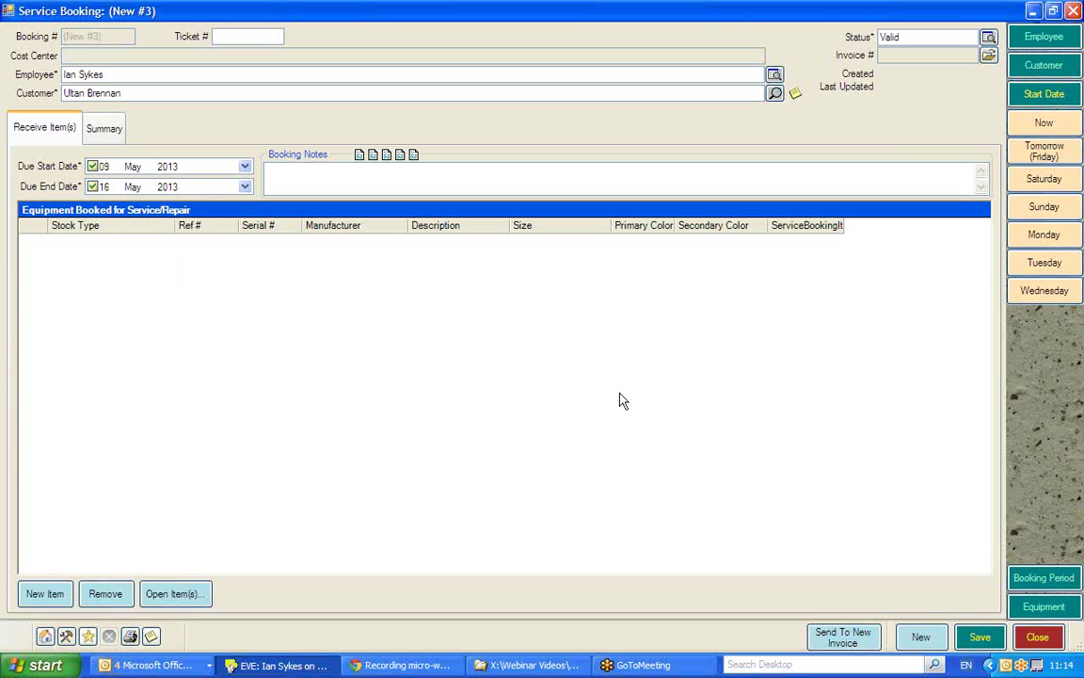
click(1043, 606)
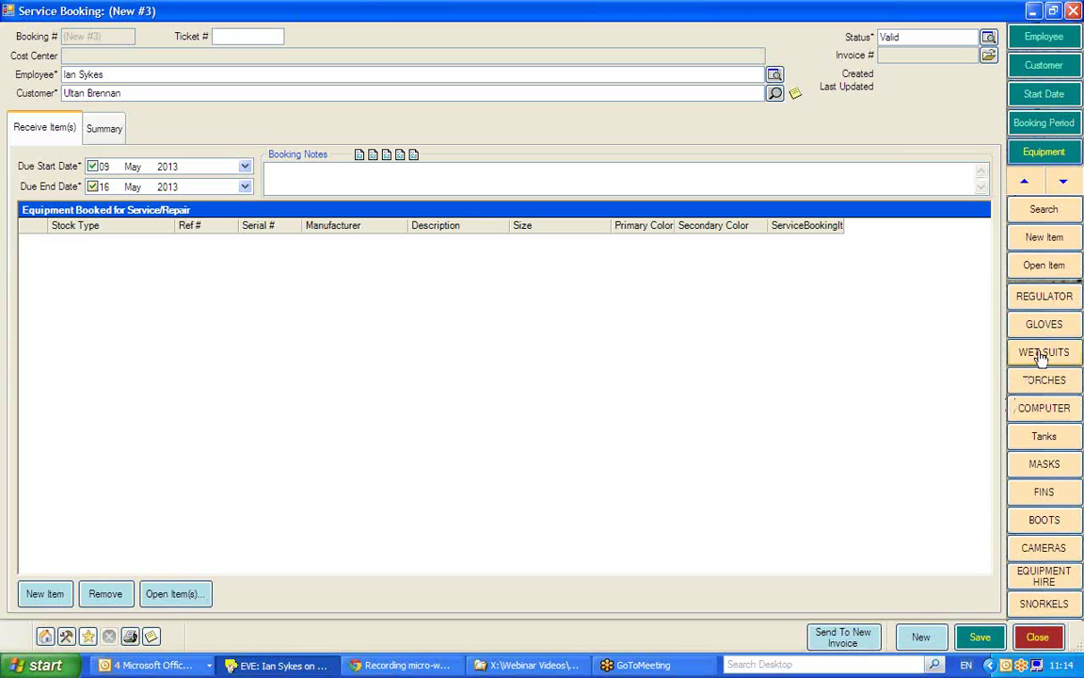
Find the APEKS MARINE TX50 regulator (serial 802183) among the customer's regulators and book it in
click(1035, 299)
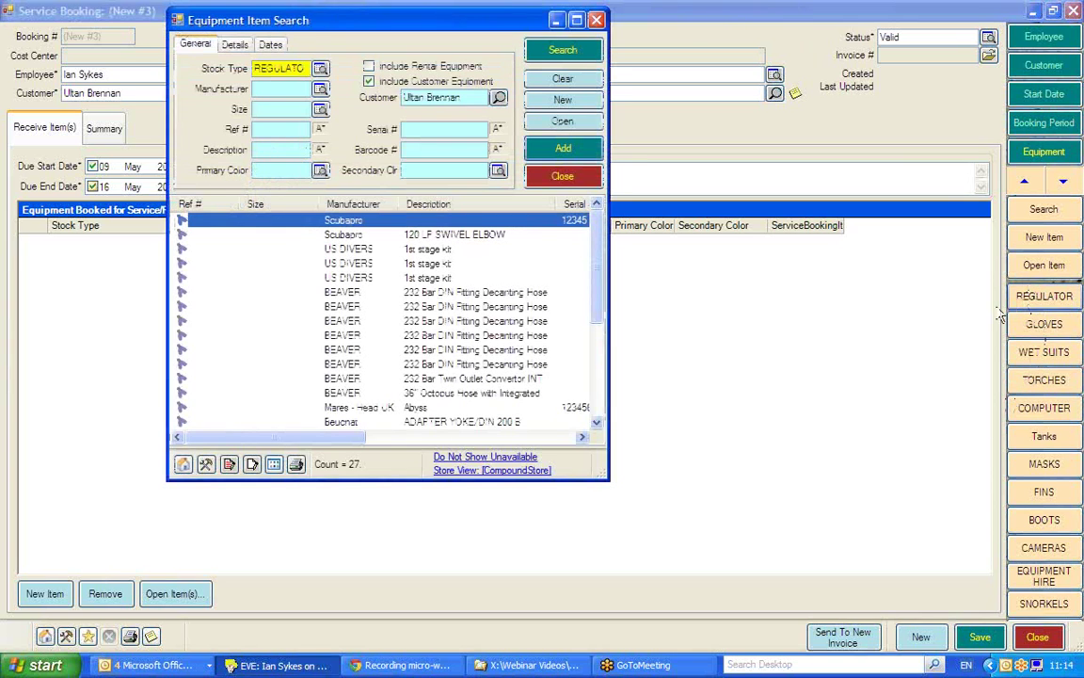
scroll(598, 295, down, 1)
drag(598, 296, 603, 400)
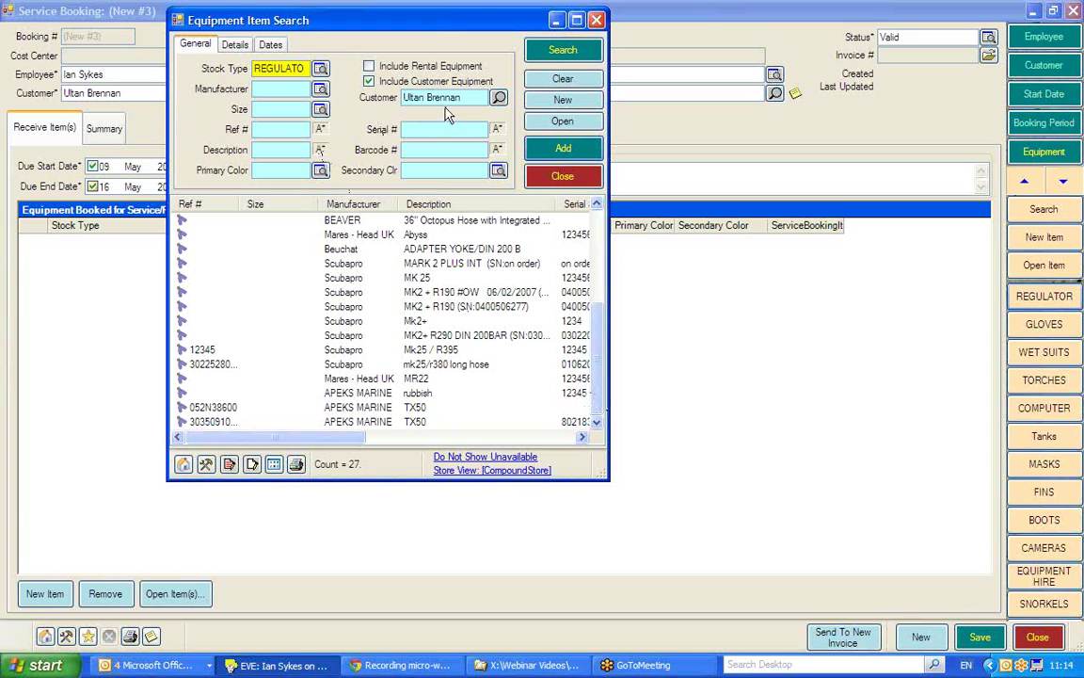
click(202, 421)
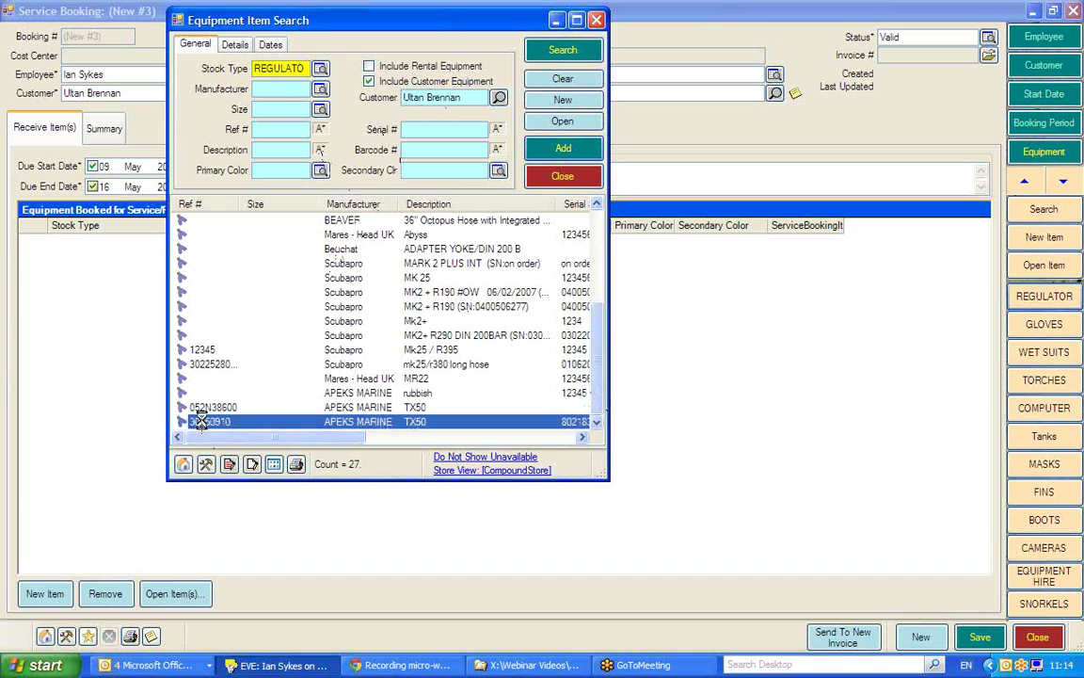
double_click(201, 422)
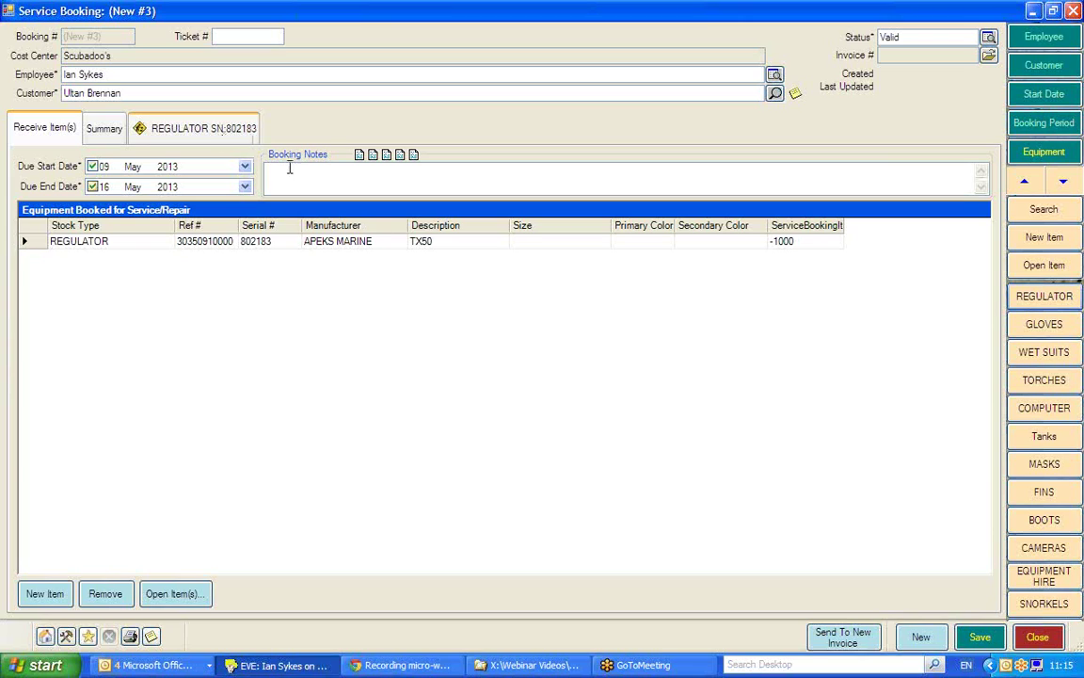
Create a REGULATOR item, Scubapro Mk 25 / R395 with serial 12345678, and save it to the booking
click(1035, 242)
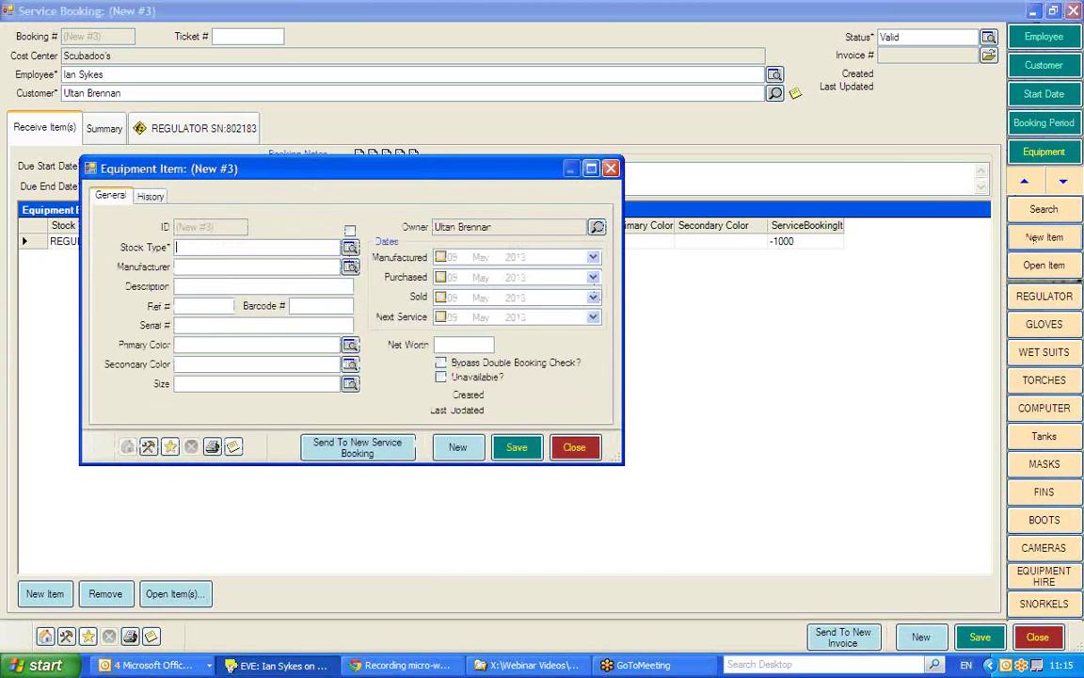
text(REGULATOR)
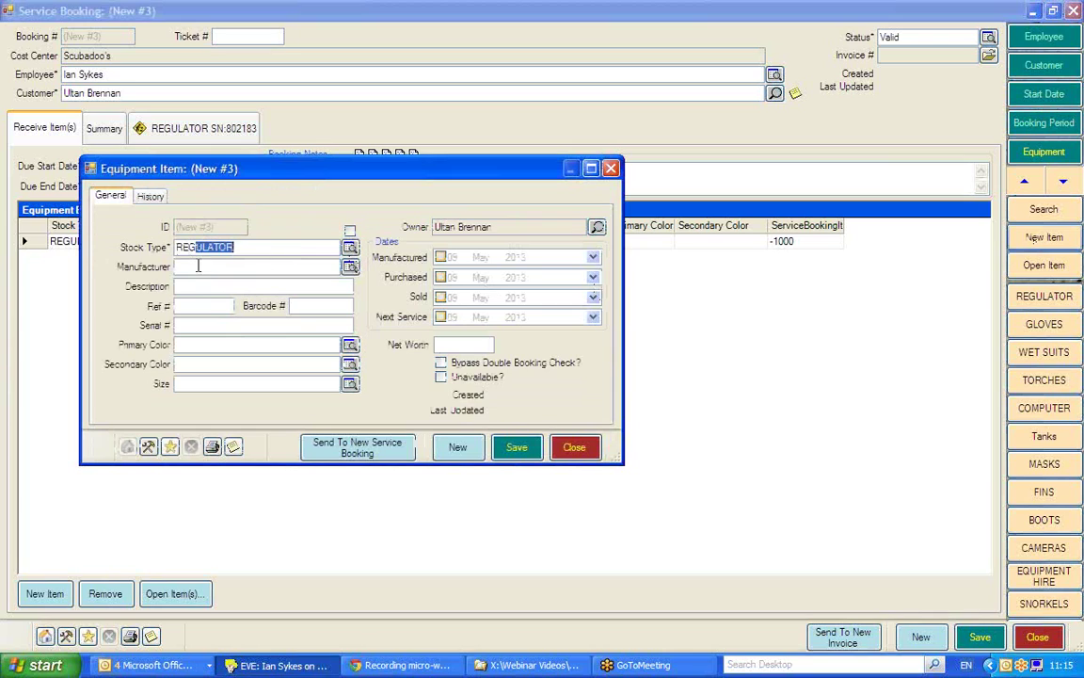
click(183, 266)
text(SCUBAP)
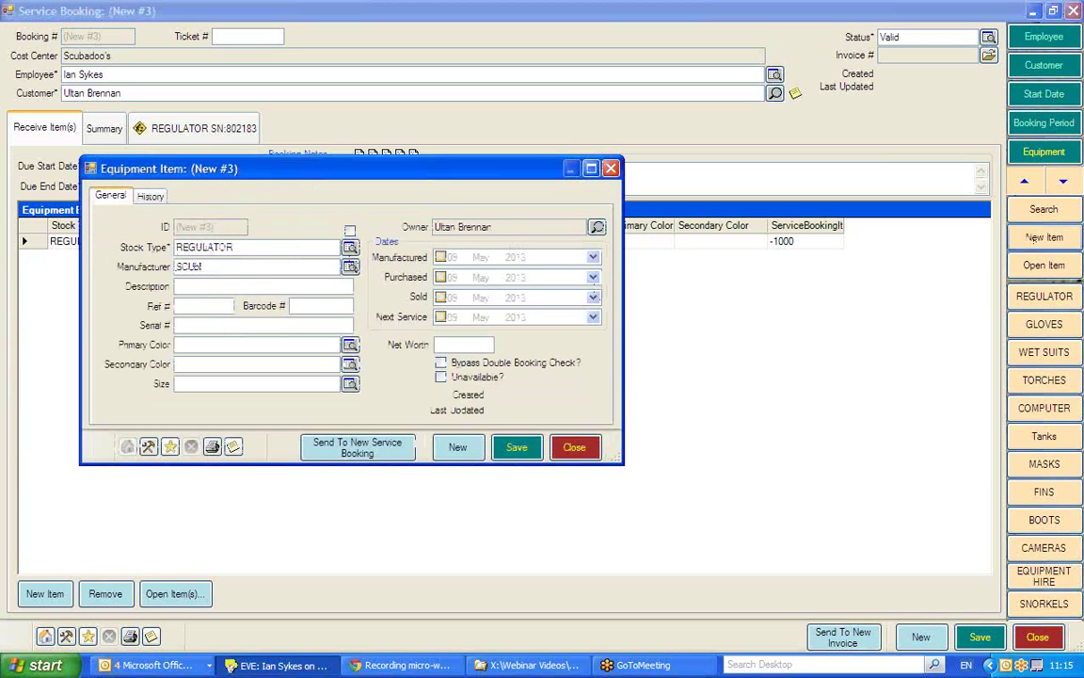
click(180, 286)
text(Mk 25 / R)
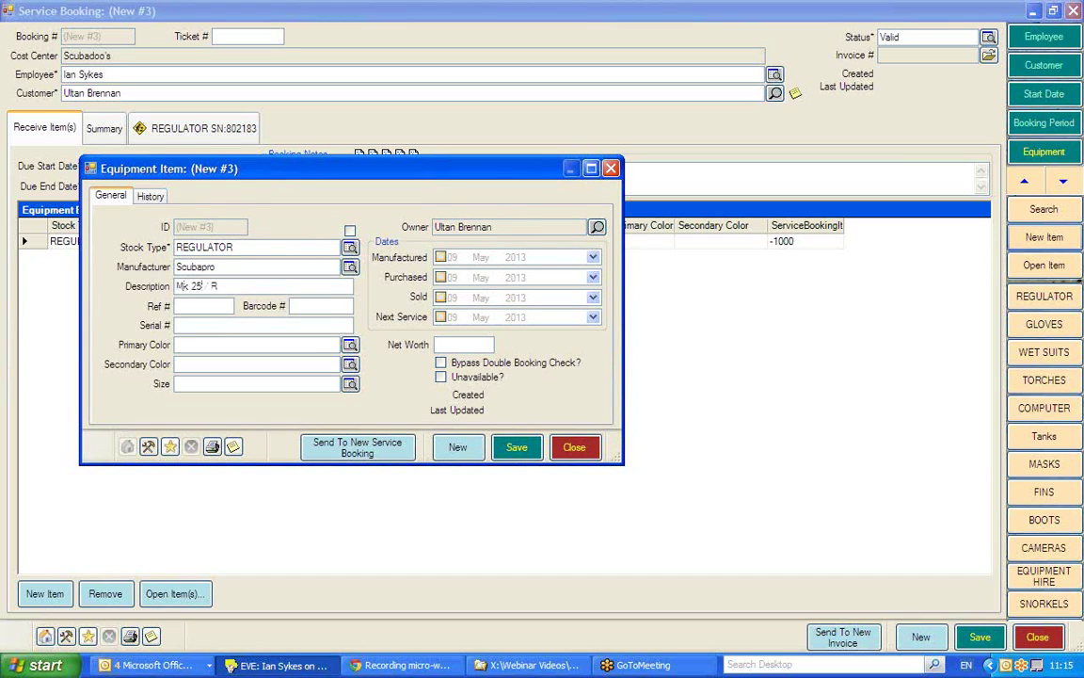
text(396)
click(188, 324)
text(12345678)
click(517, 449)
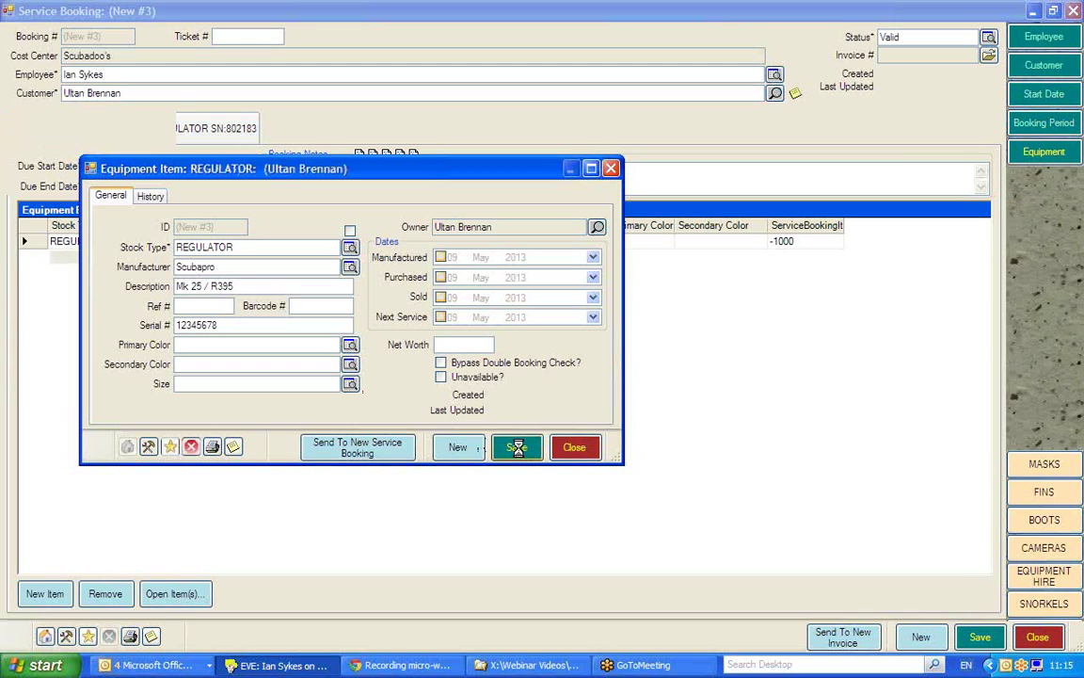
click(581, 447)
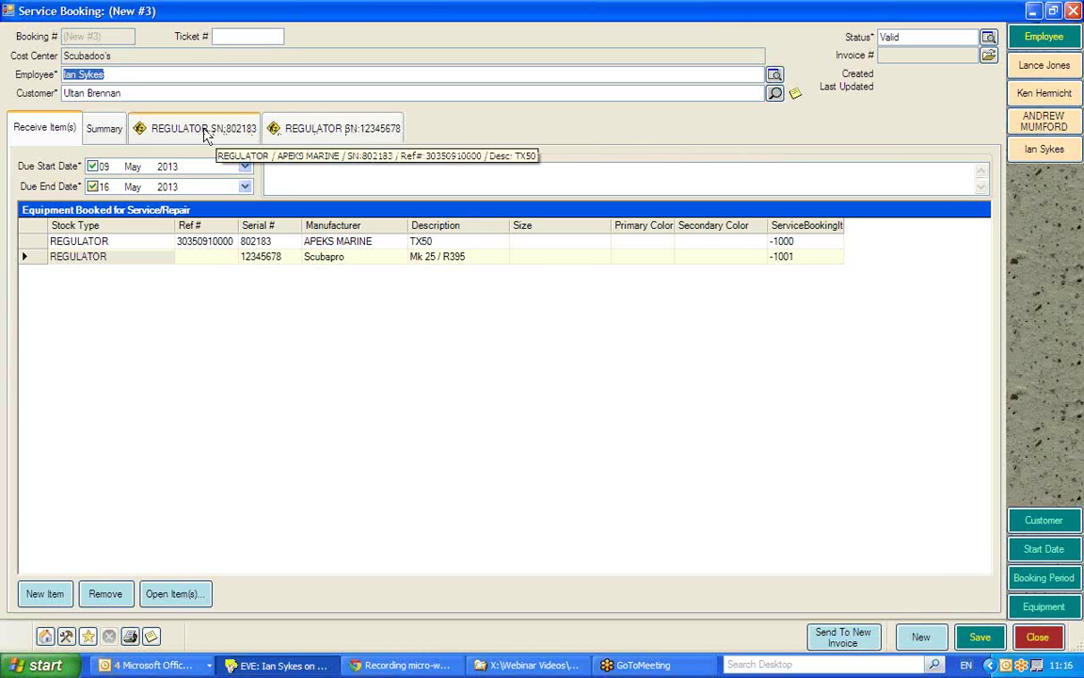
Record 'Full Service' as the service instructions for regulator 802183
click(206, 135)
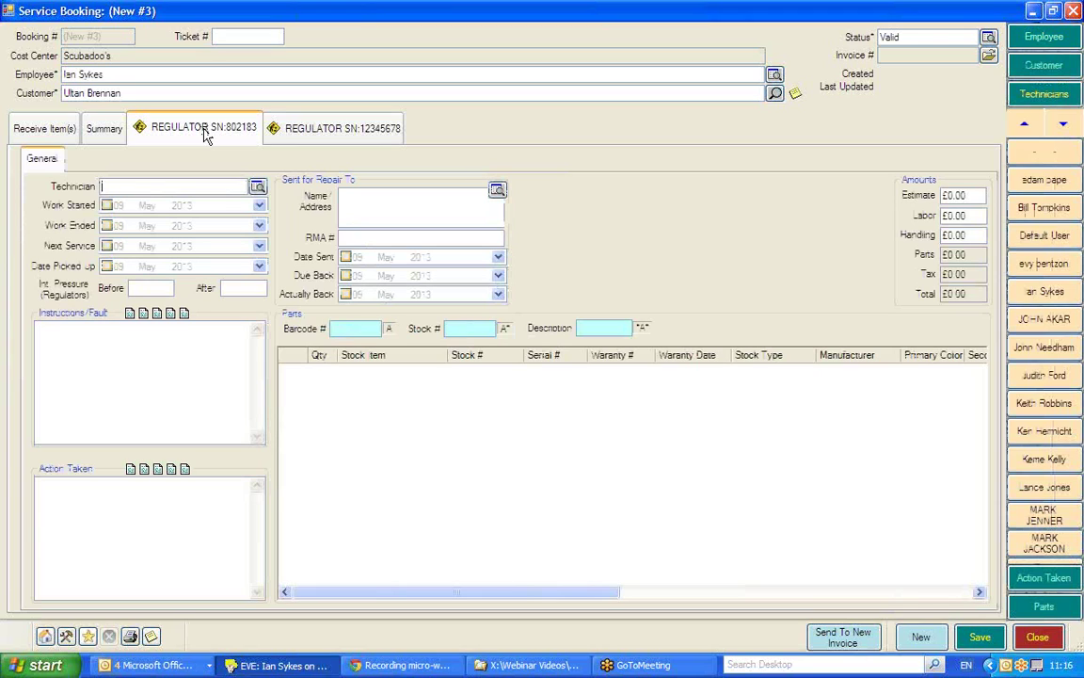
click(144, 289)
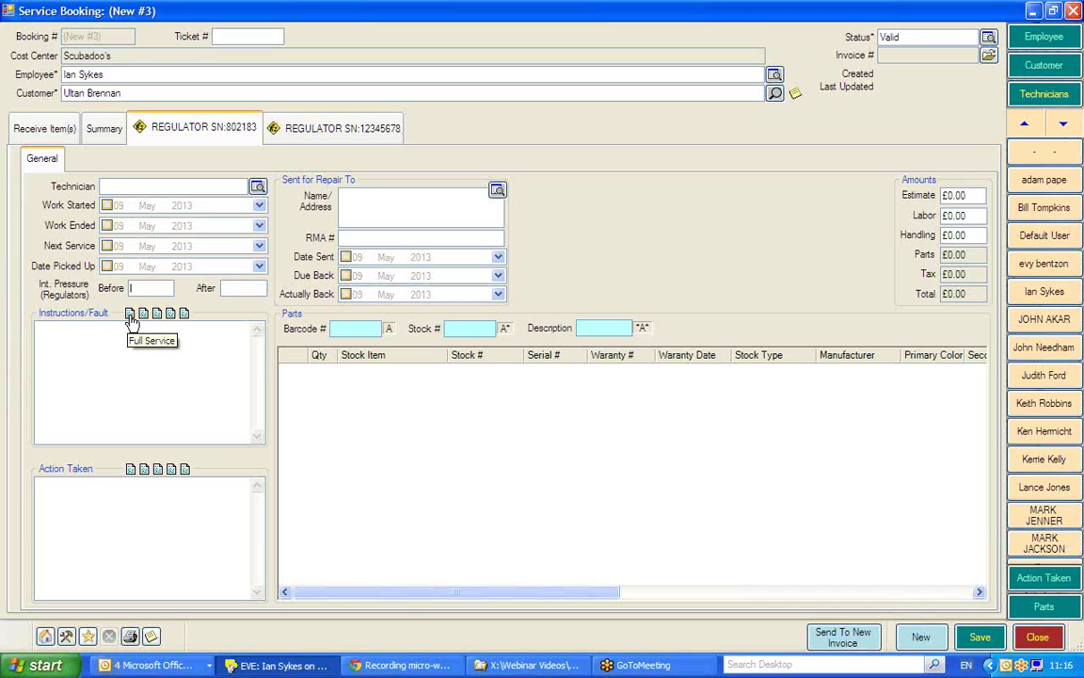
click(131, 319)
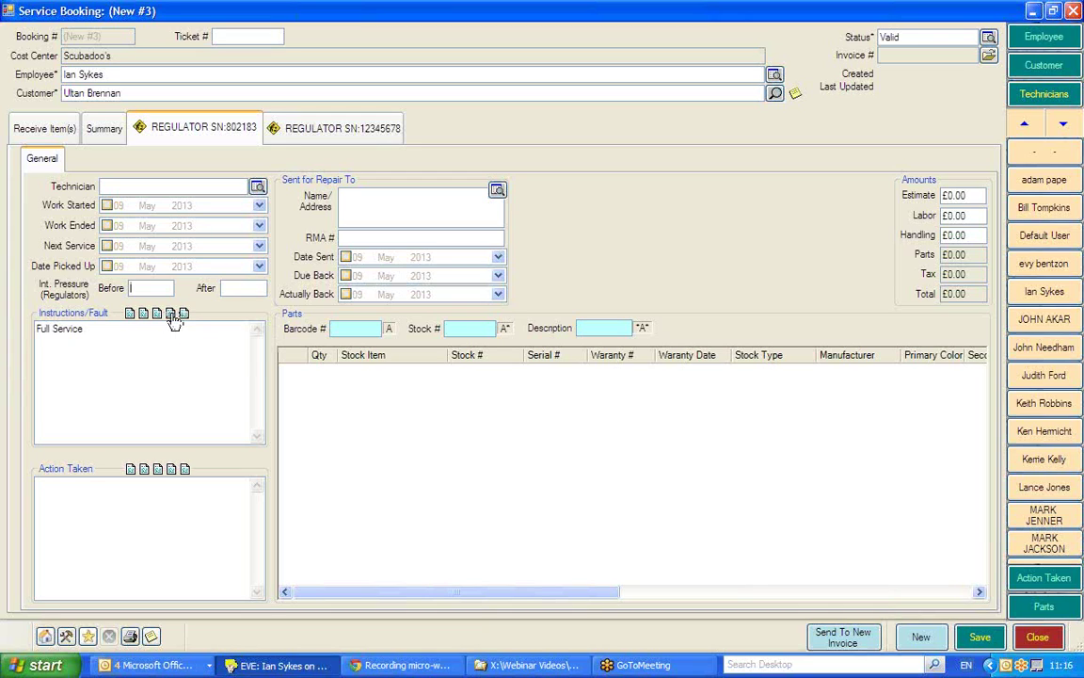
Change a quick-text instruction preset's text to 'C2 Service'
right_click(174, 321)
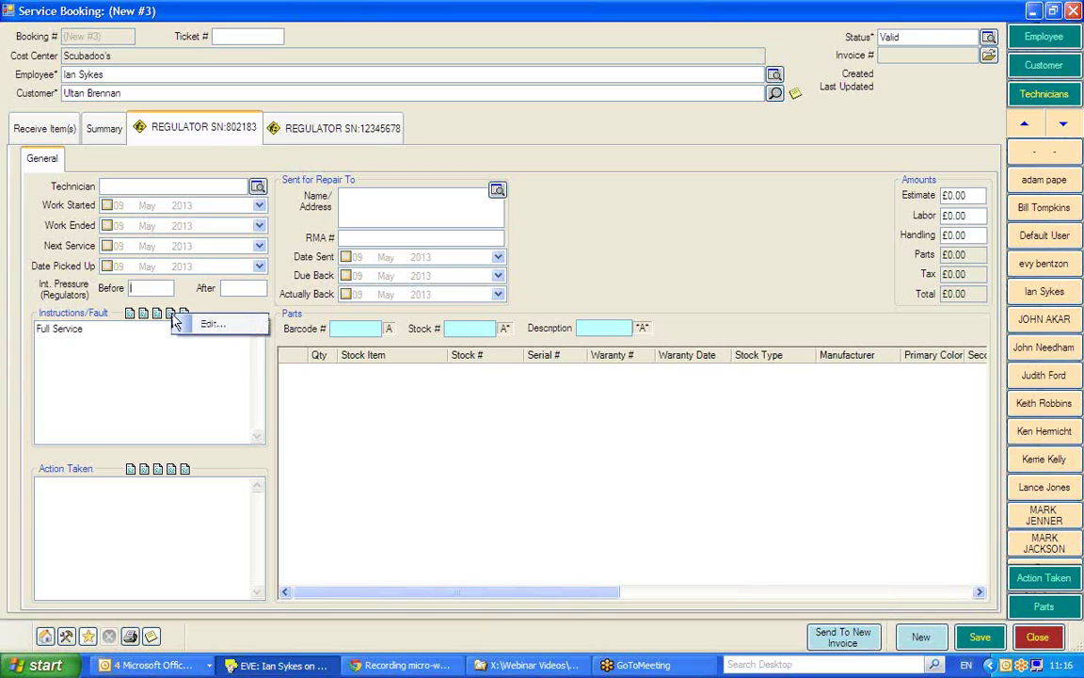
click(216, 326)
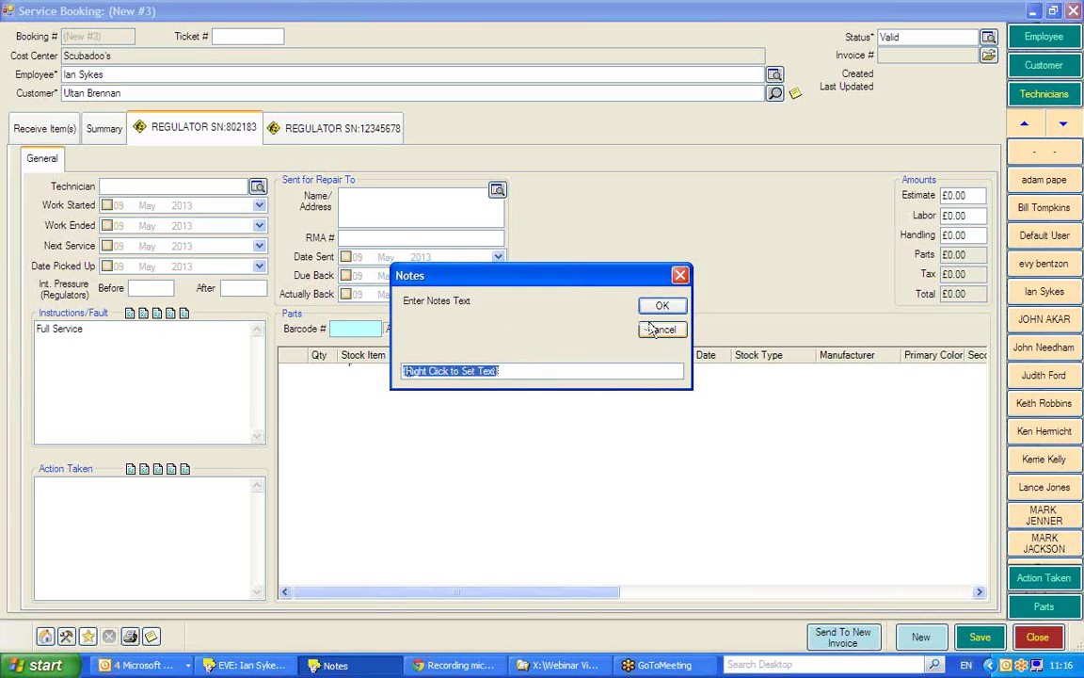
text(C)
text(2 )
text(Service)
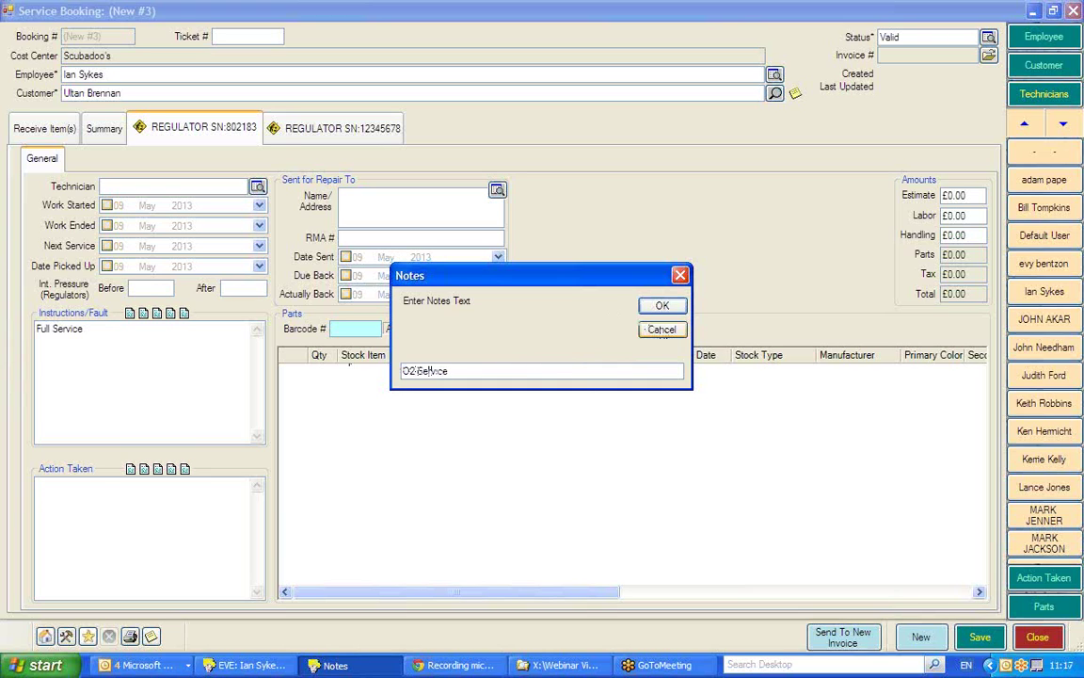
click(660, 305)
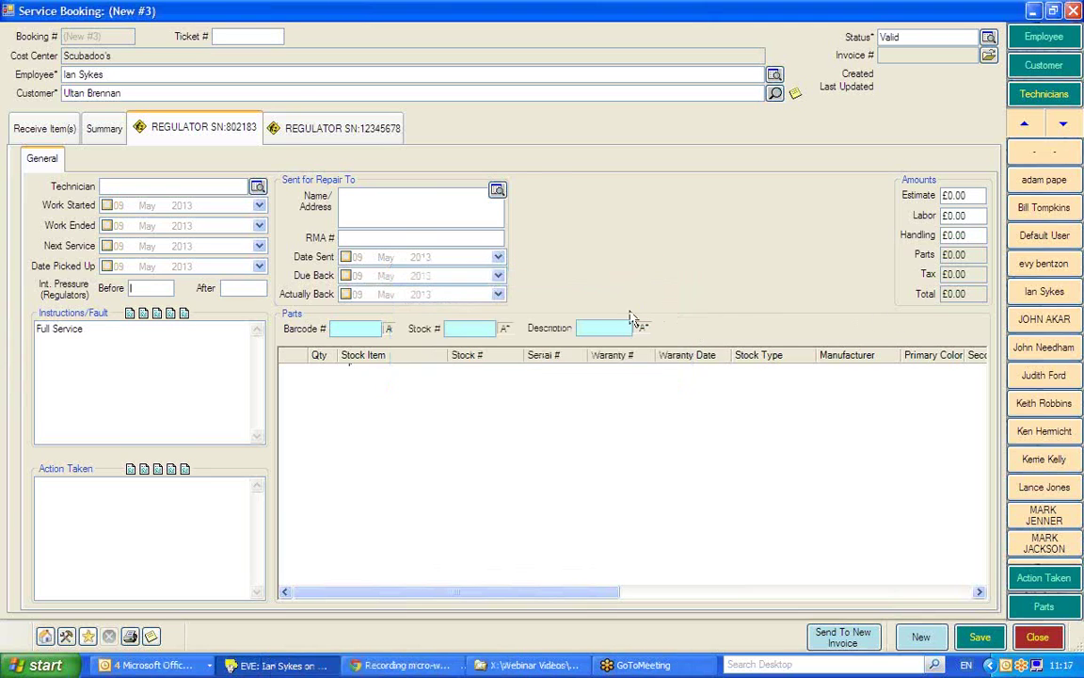
Add 'LPI hose replacing' as a second instruction line under Full Service
click(92, 329)
key(Return)
text(Leakin)
text(g)
text(replacing)
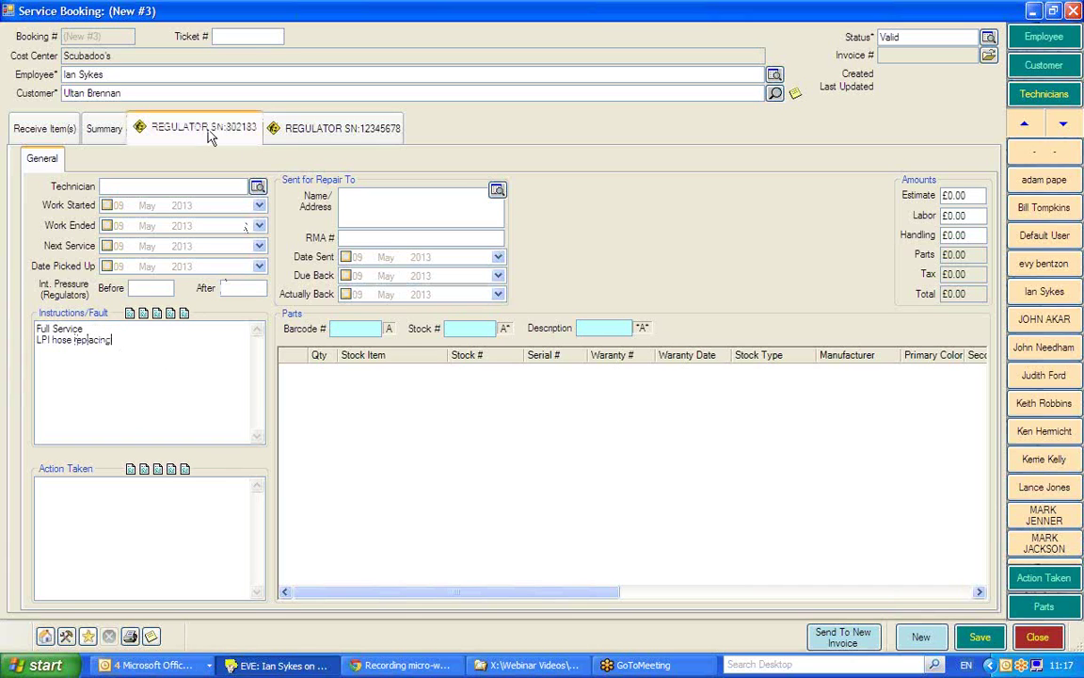
click(339, 137)
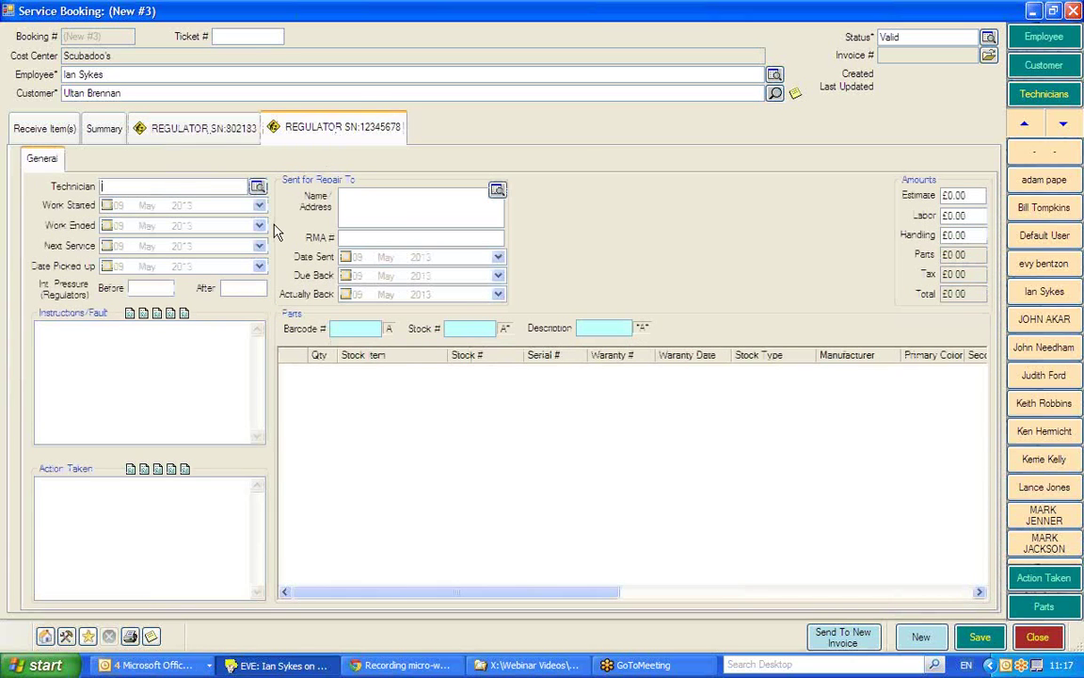
Give regulator 12345678 a Full Service instruction and go back to the received items list
click(131, 314)
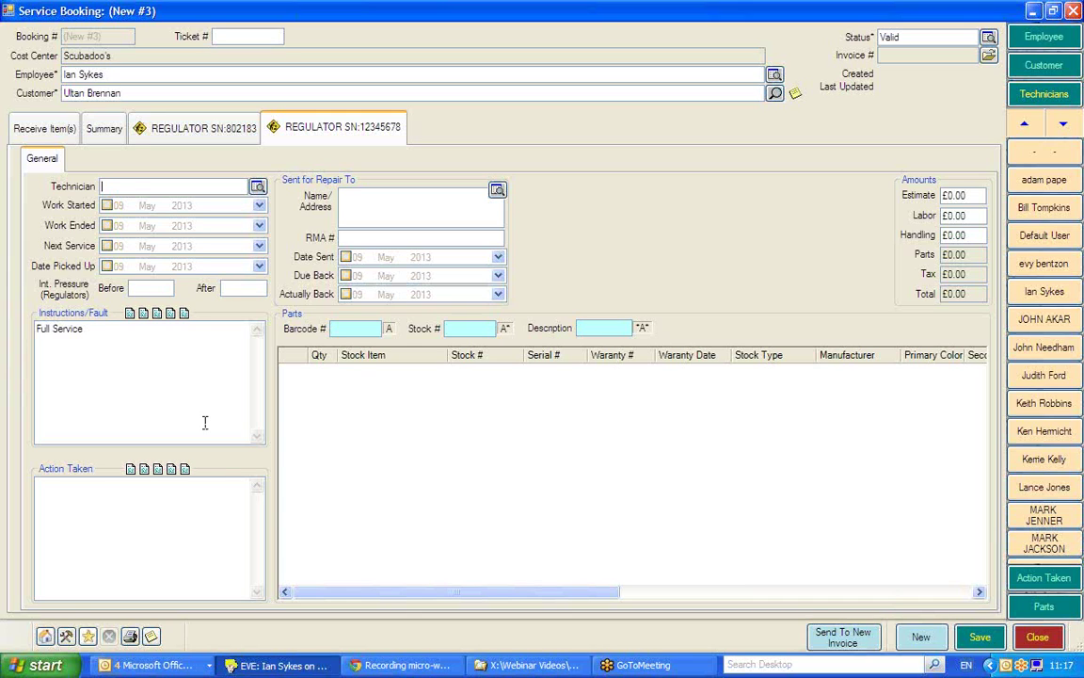
click(44, 128)
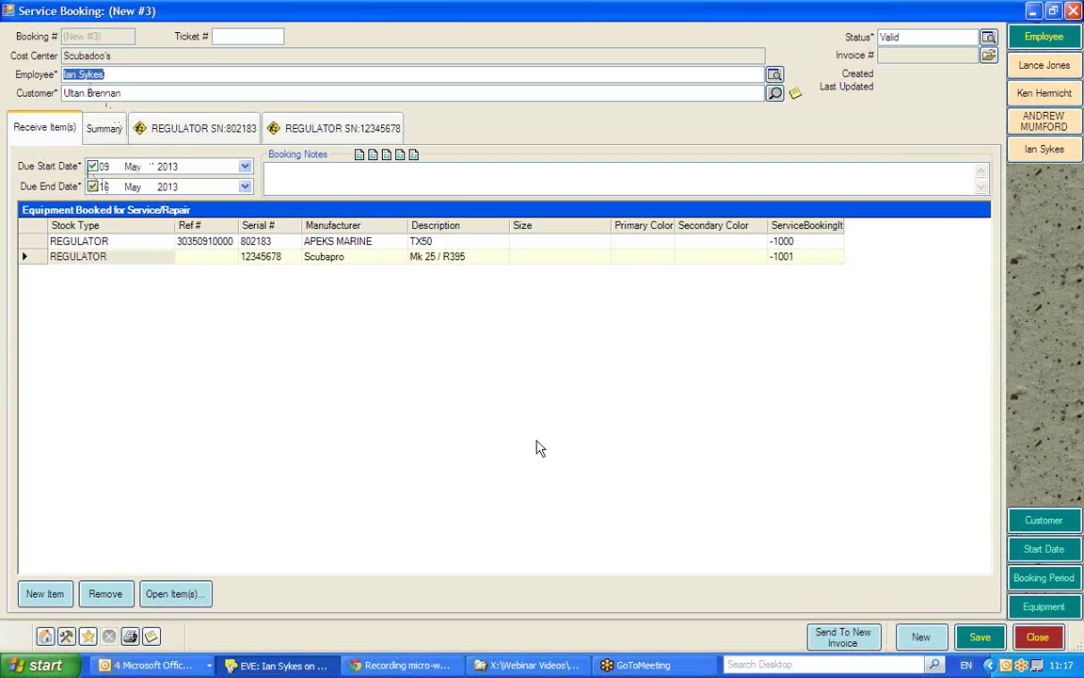
click(974, 638)
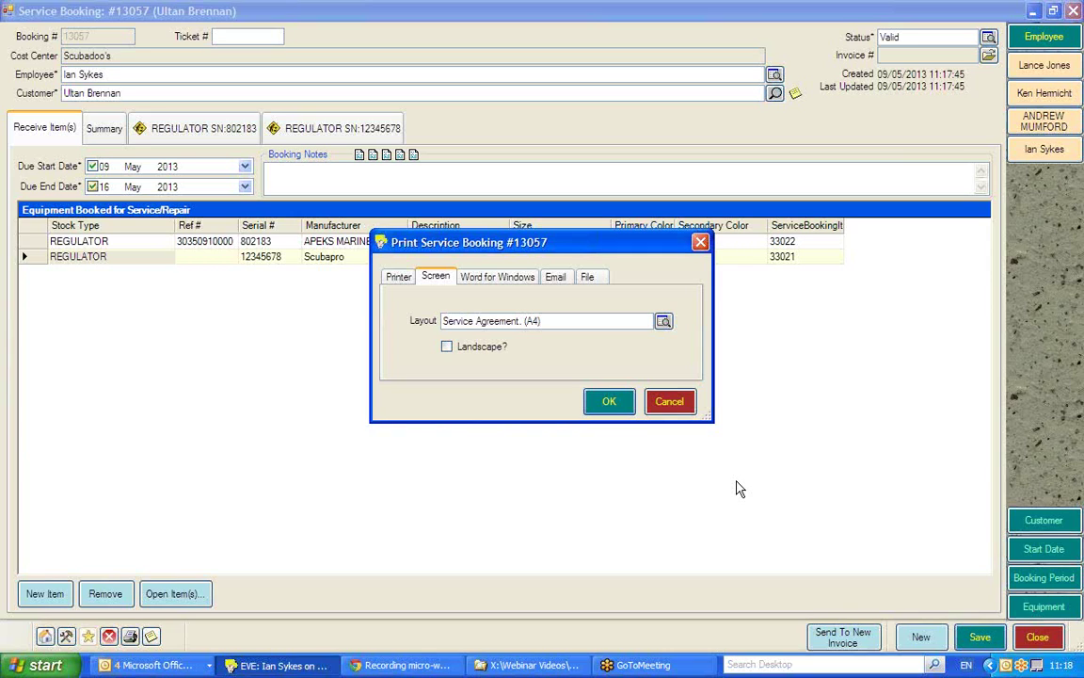
click(667, 401)
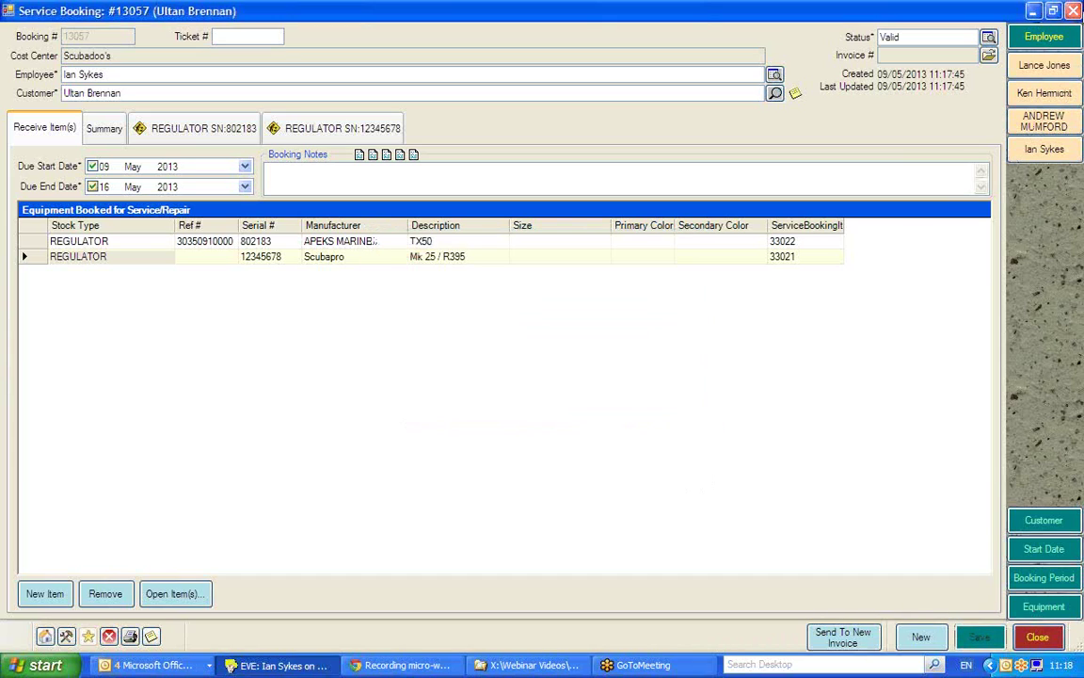
click(1071, 40)
click(1042, 94)
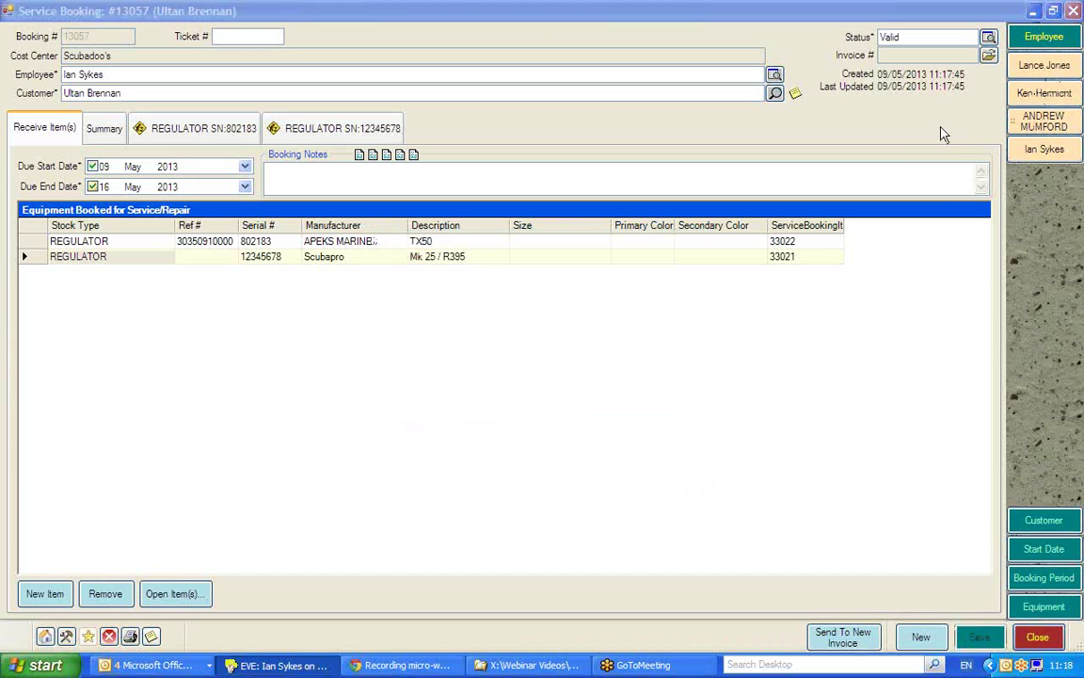